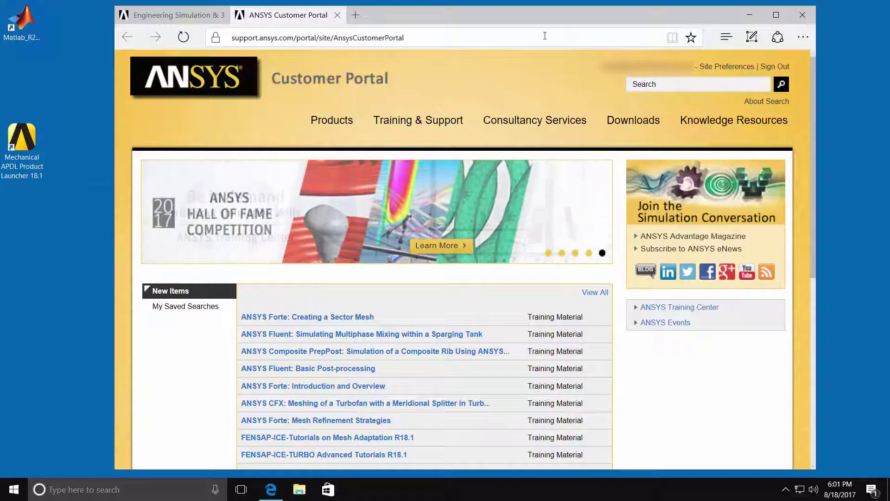
Search the portal for 'matlab aas' and open the ANSYS as a Server MATLAB Setup solution.
click(665, 83)
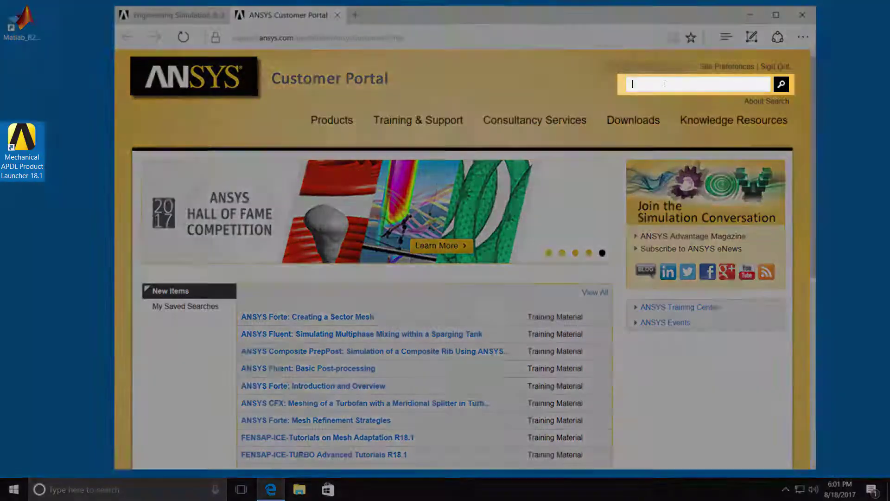
text(matlab)
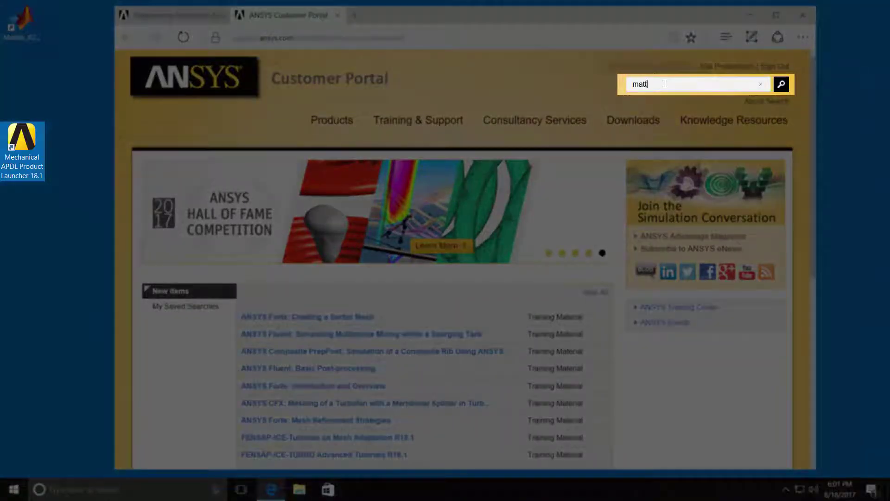
text( aas)
key(Return)
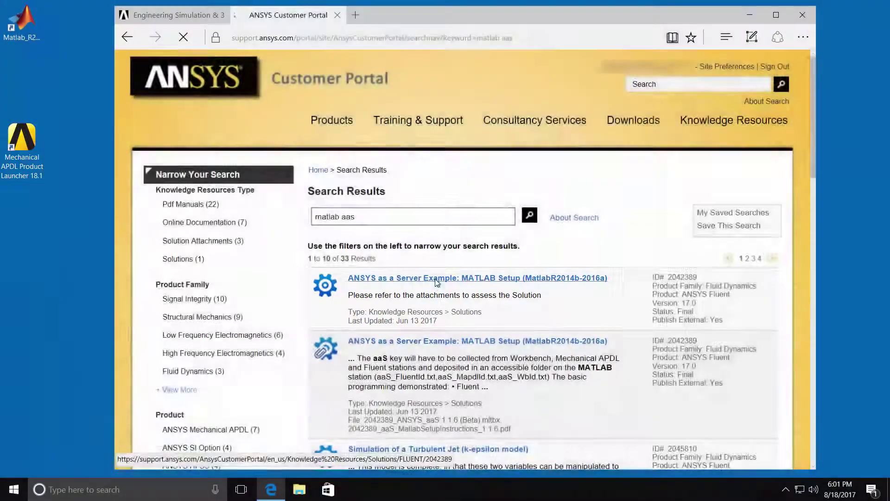
click(436, 279)
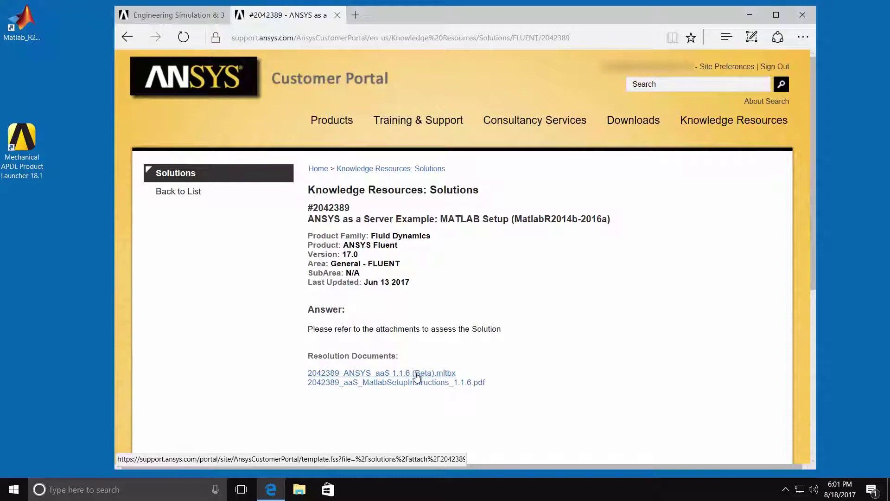
Download and save the ANSYS aaS 1.1.6 (Beta) .mltbx toolbox, then open it.
click(416, 373)
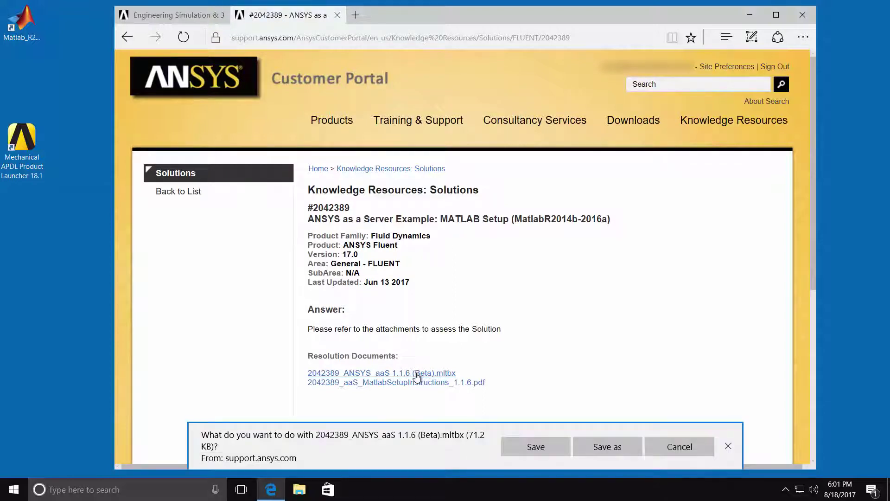
click(533, 448)
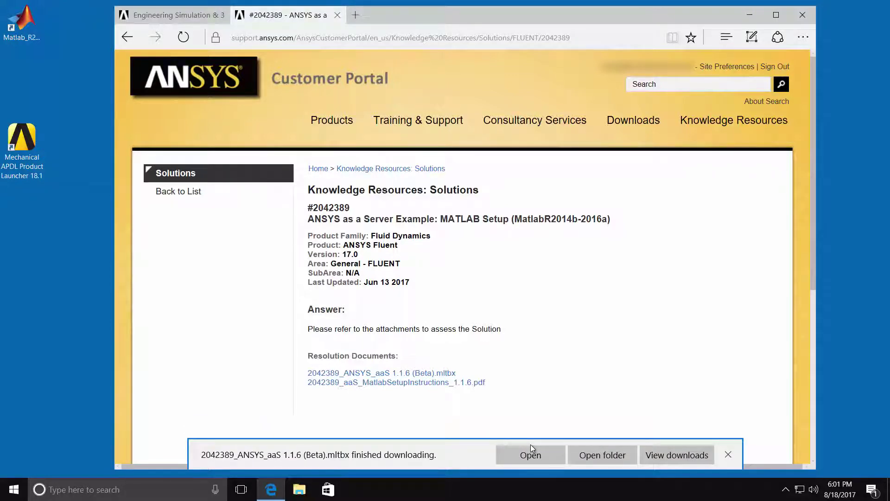
click(524, 445)
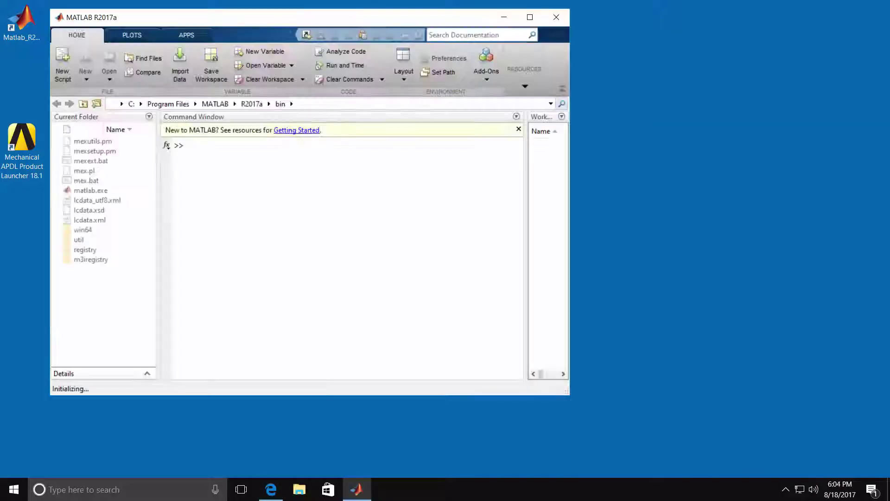
Install the ANSYS_aaS 1.1.6 (Beta) toolbox from the .mltbx file in the Downloads folder.
click(132, 104)
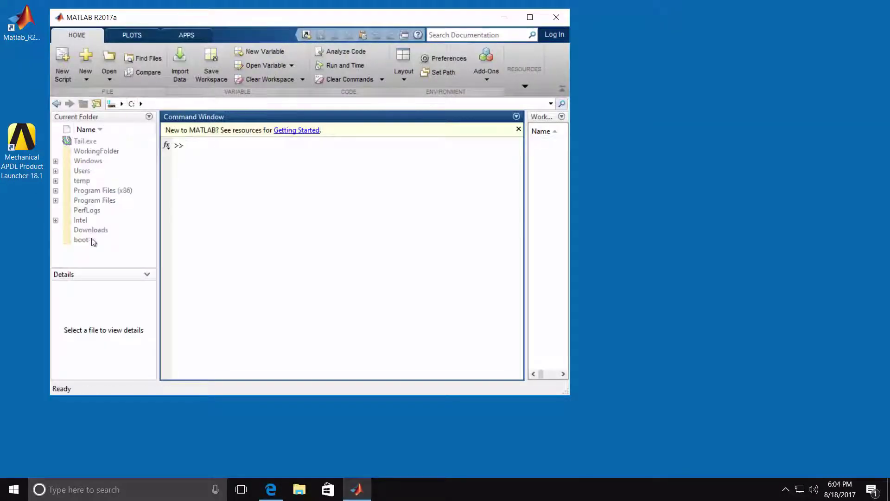
click(55, 230)
right_click(91, 241)
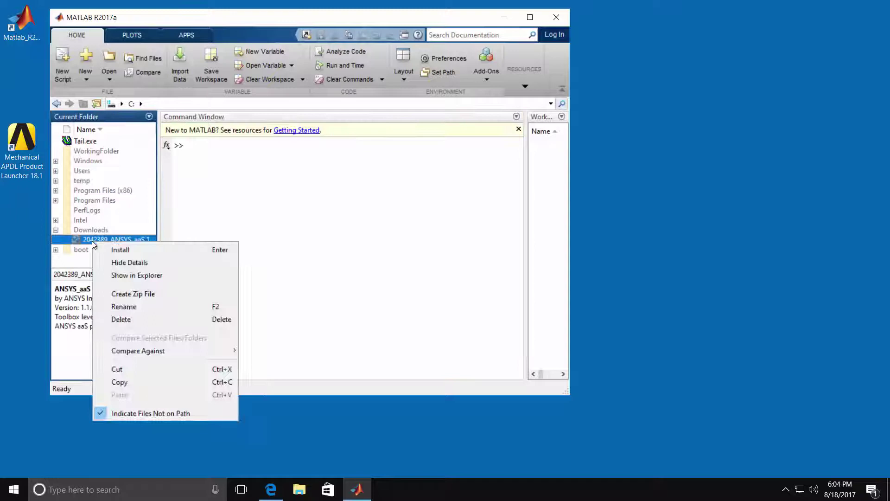
click(119, 251)
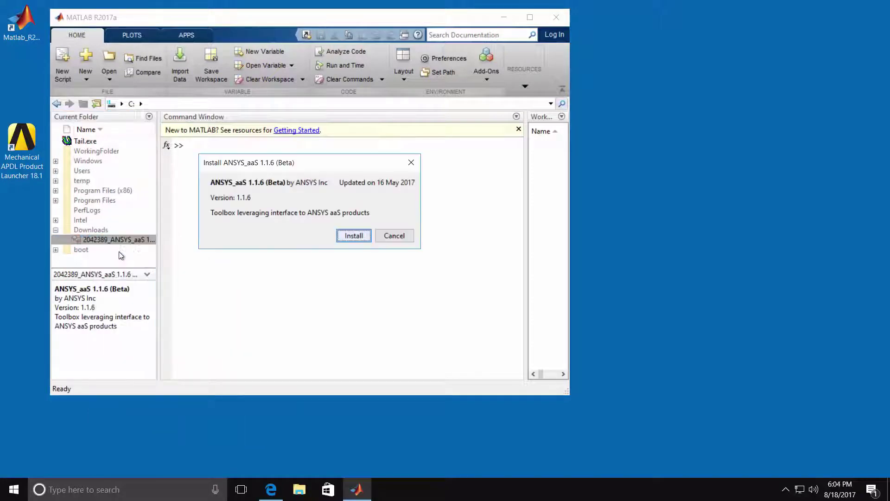
click(354, 236)
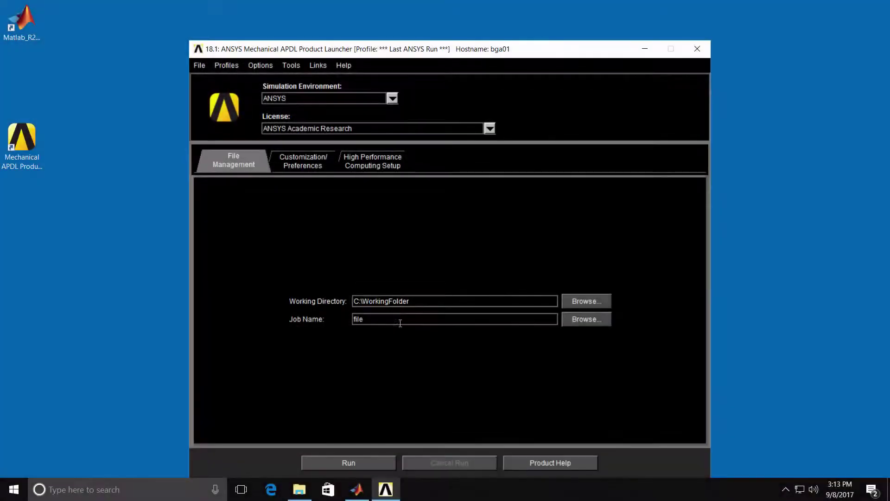
Launch Mechanical APDL 18.1 with the additional launch parameter -aas.
click(303, 163)
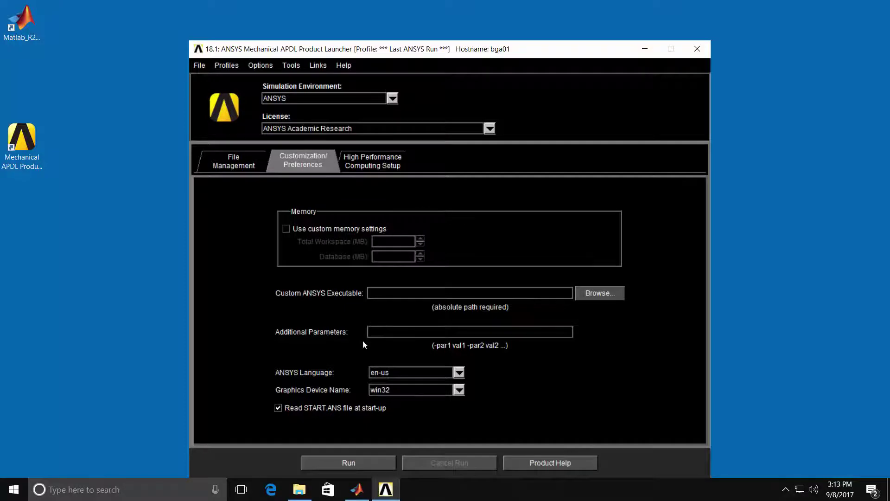
click(382, 332)
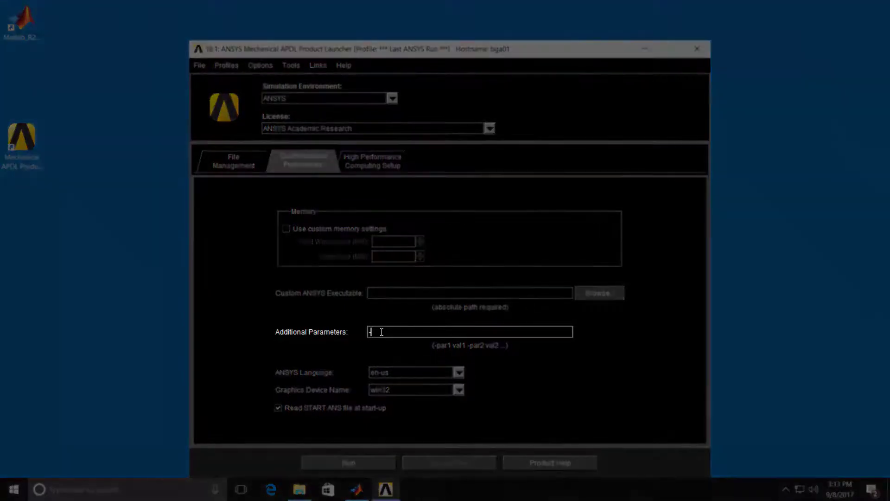
text(-aas)
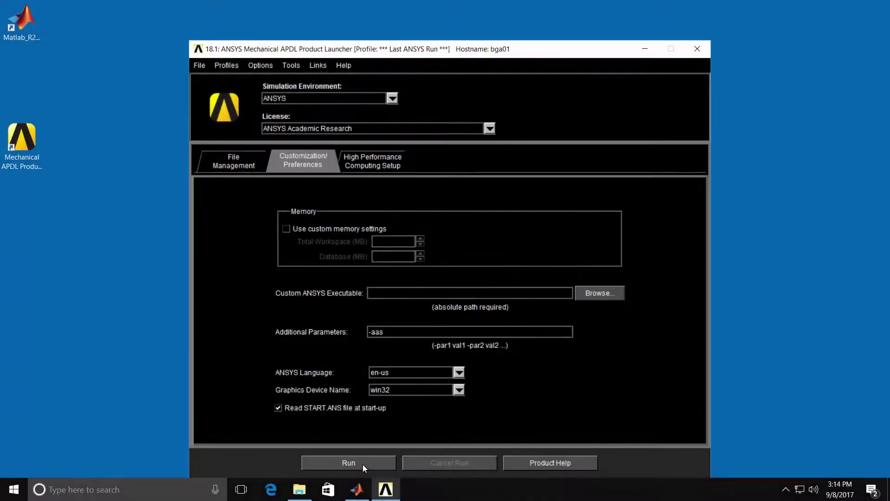
click(362, 464)
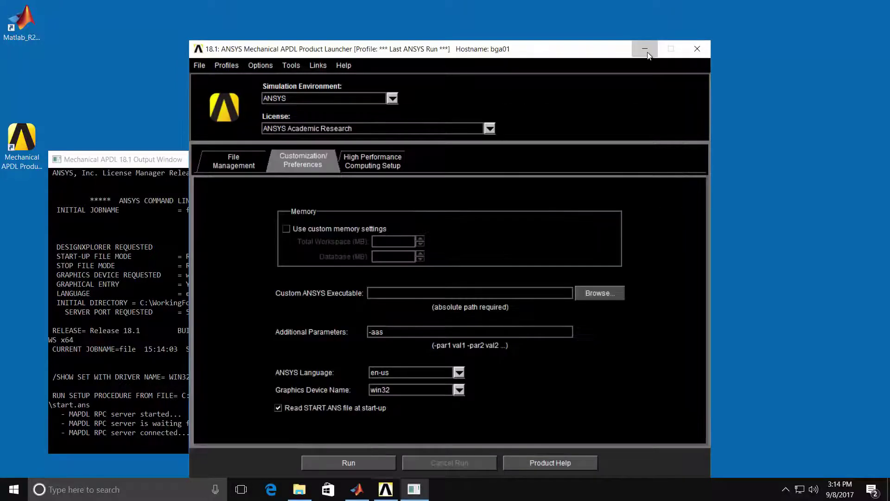
Minimize the launcher, move the output window to the top-right, and hide the working folder.
click(645, 49)
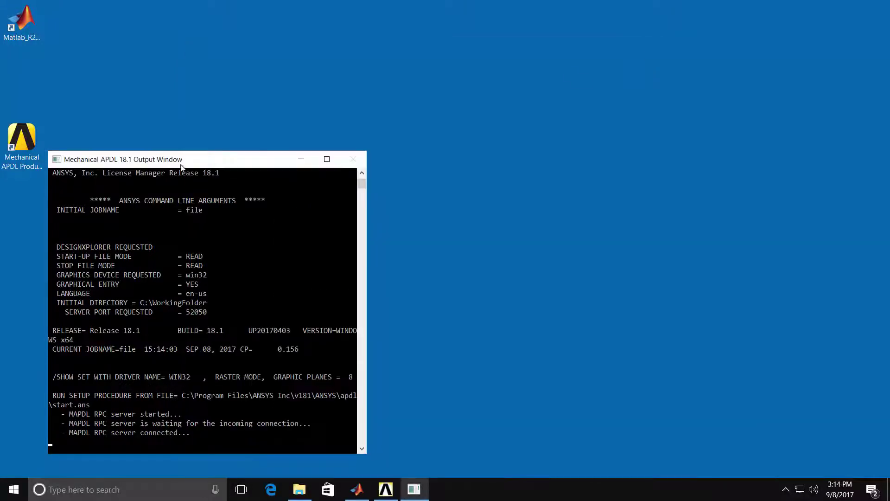
drag(181, 166, 695, 19)
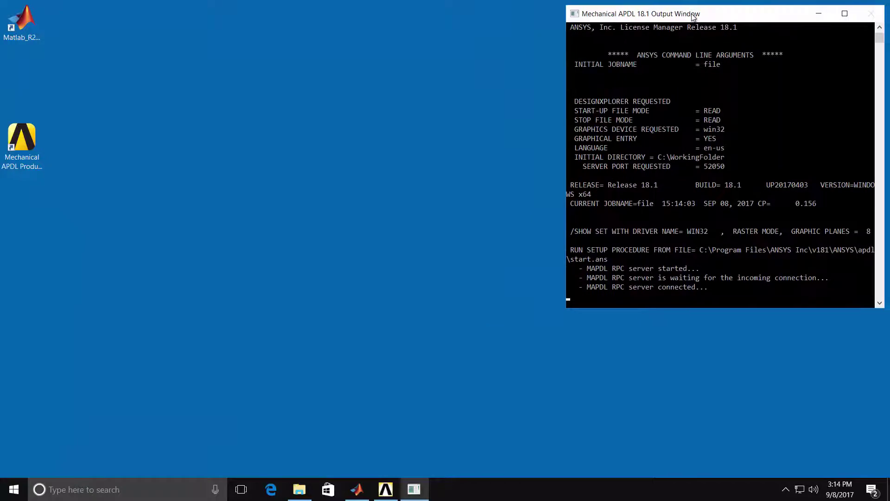
click(299, 489)
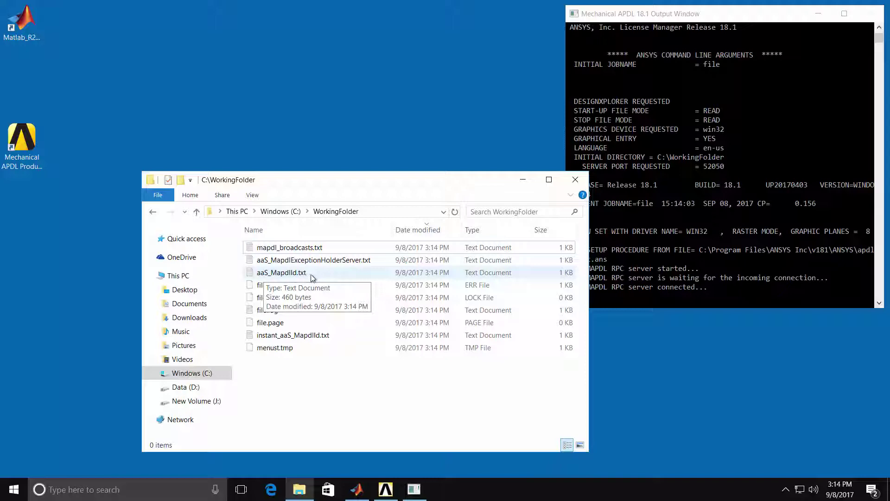
click(300, 489)
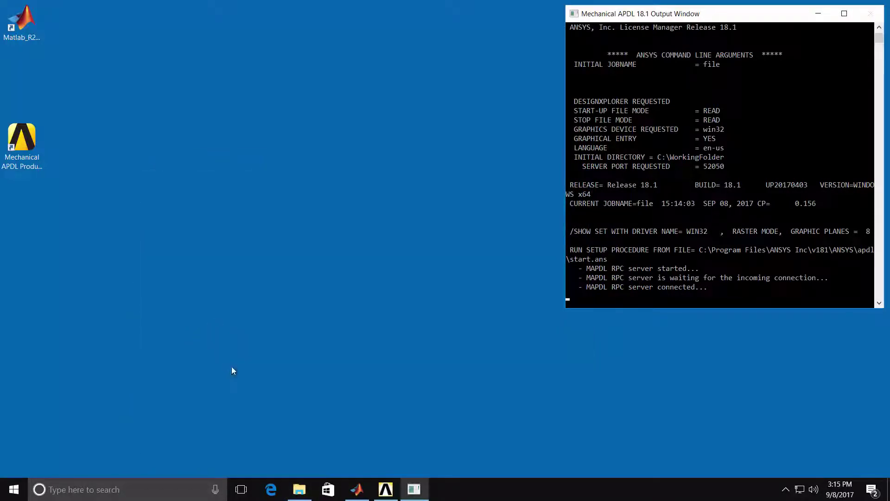
Run orb=initialize_orb(); and load_ansys_aas; to load the AnsysAAS toolbox 1.1.6.
click(357, 489)
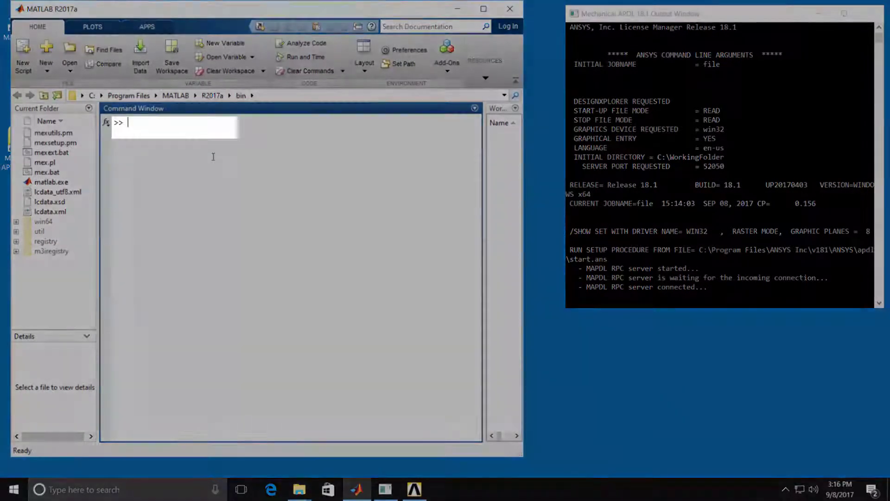
text(orb=initialize_orb();)
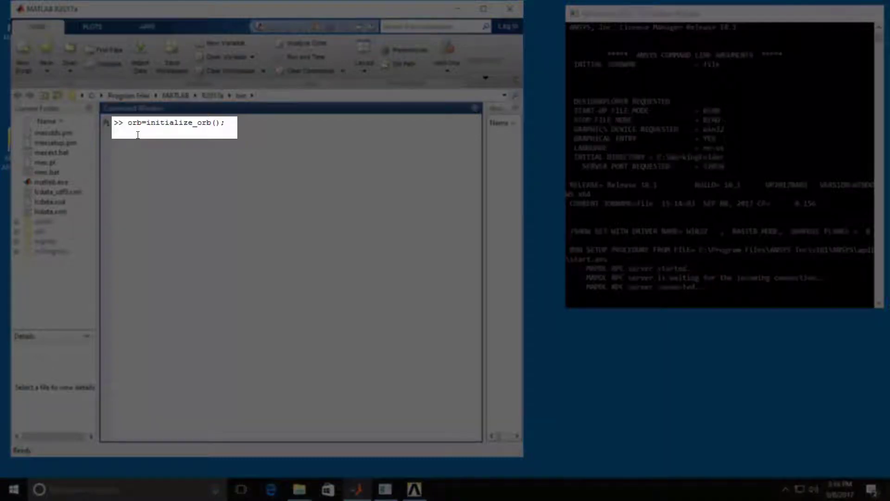
key(Return)
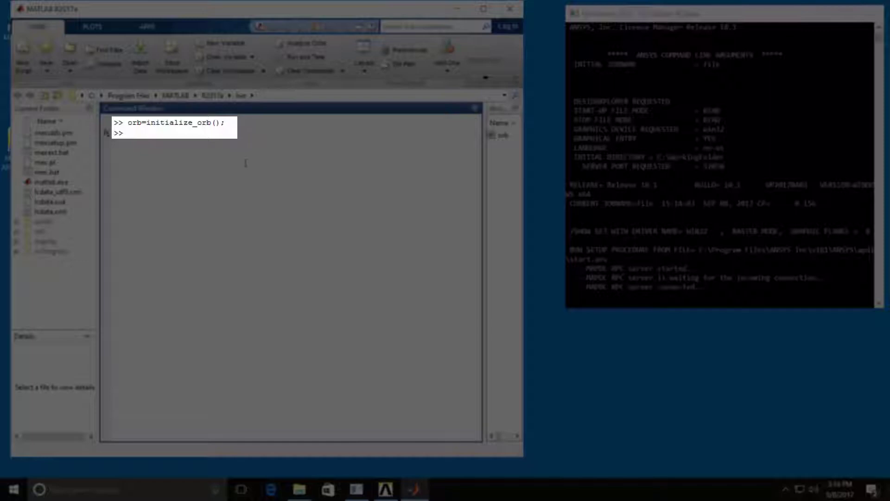
text(load_ansys_aas;)
key(Return)
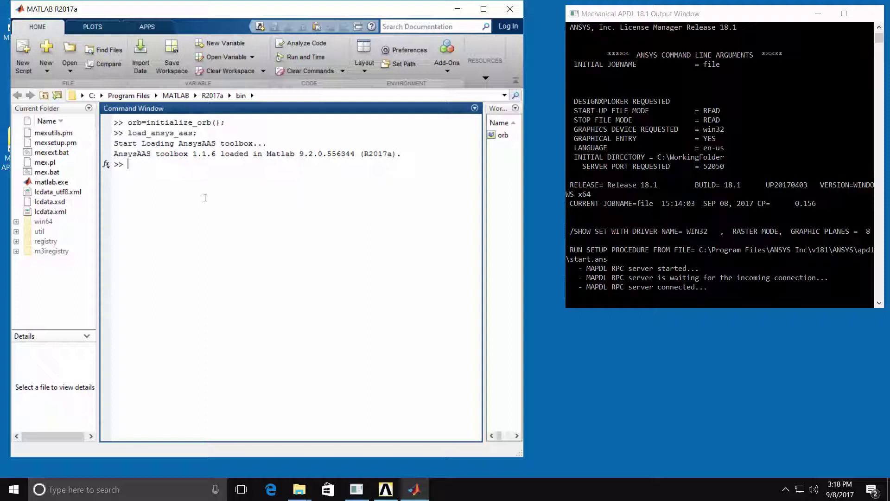
key(Return)
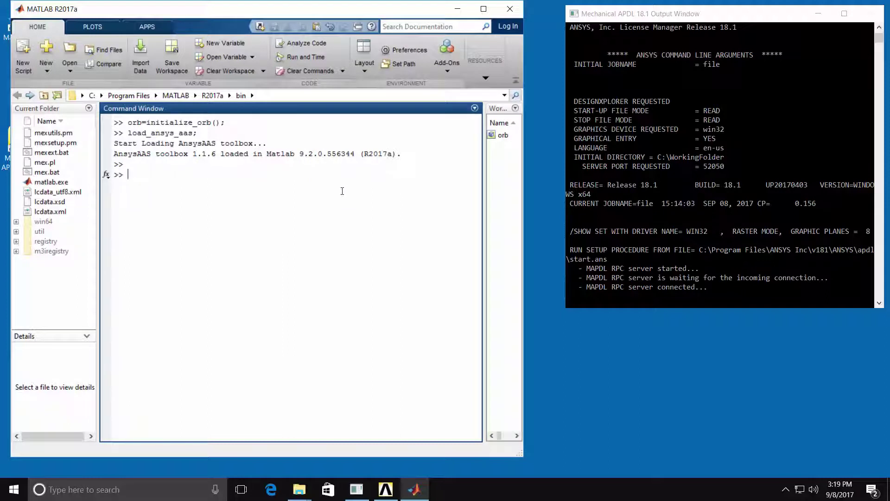
Switch to C:\WorkingFolder and run iCoMapdlUnit=actmapdlserver(orb,'aaS_MapdlId.txt');.
click(101, 96)
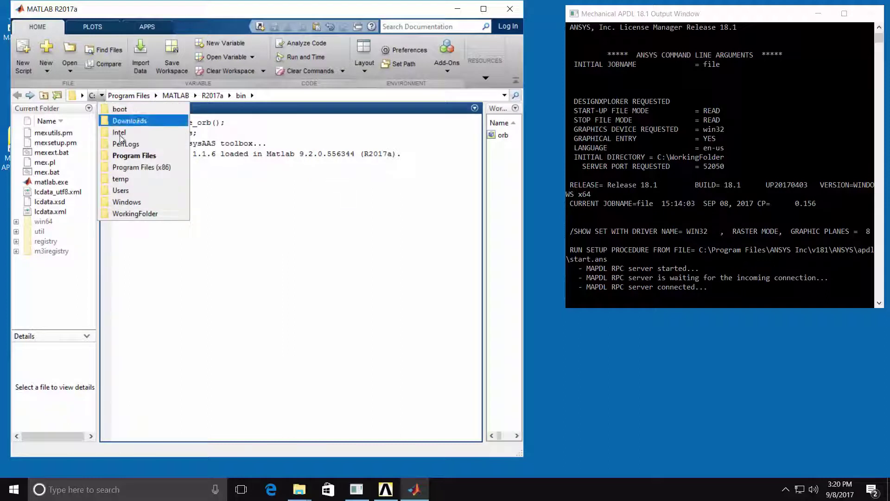
click(123, 214)
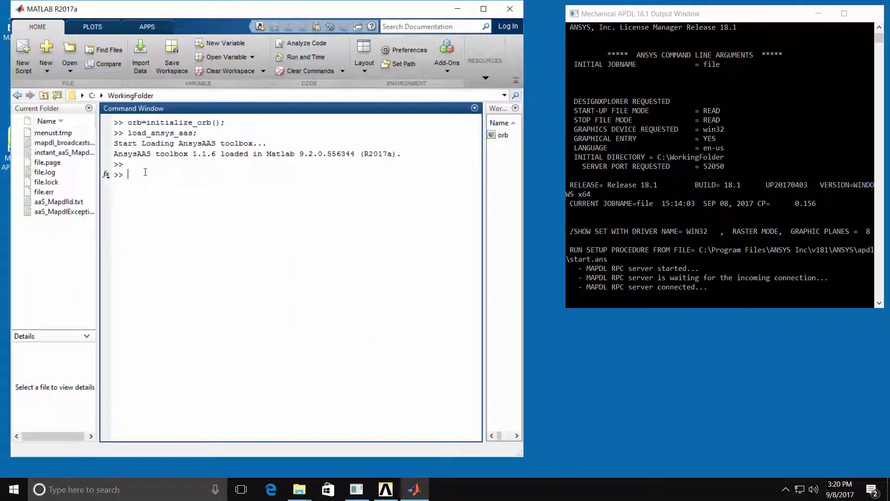
text(iCoMapdlUnit=actmapdlserver(orb,'aaS_MapdlId.txt');)
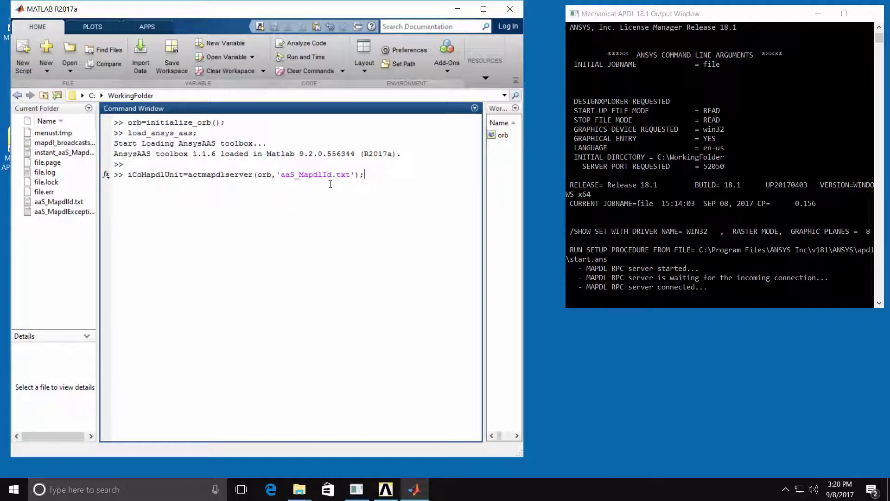
key(Return)
key(Return)
key(Return)
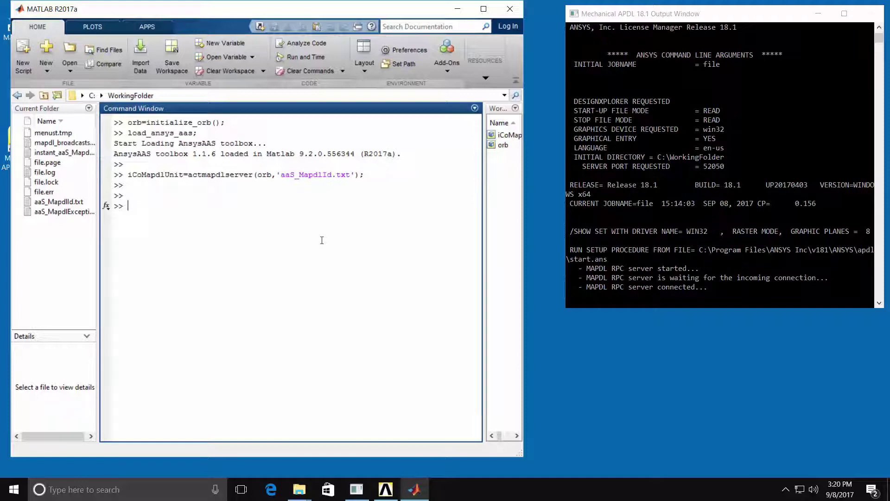
Run executeCommandToString('aas_parameter_test=22') to set the MAPDL parameter to 22.
text(char(iCoMapdlUnit.executeCommandToString('aas_parameter_test=22')))
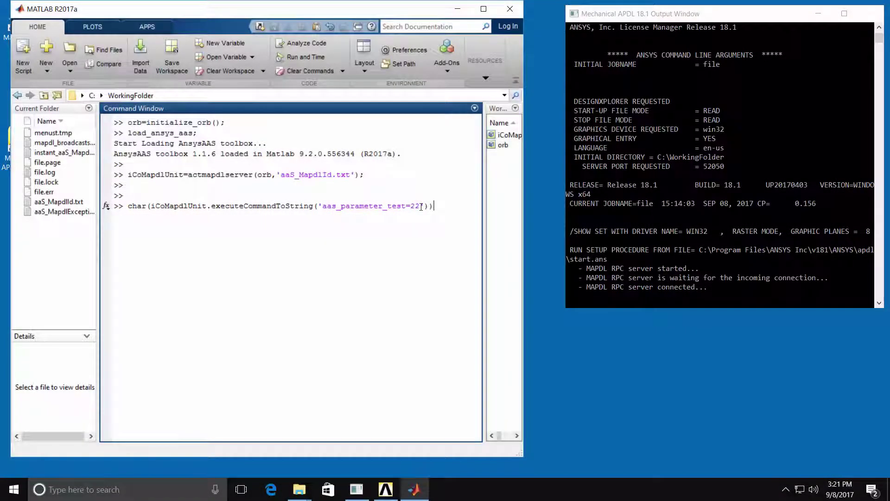
key(Return)
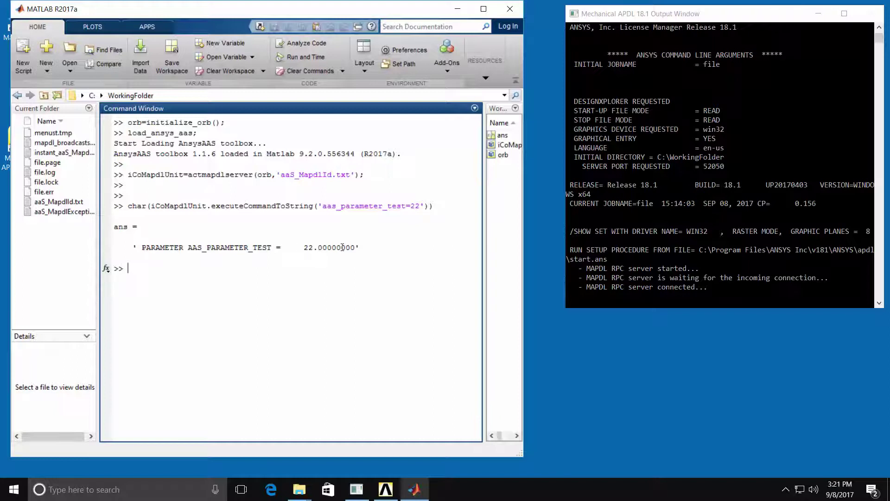
key(Return)
Send /prep7 and 'n,100, 1.0, 2.0, 3.0' to MAPDL via iCoMapdlUnit.executeCommandToString.
text(iCoMapdlUnit.executeCommandToString('/prep7'))
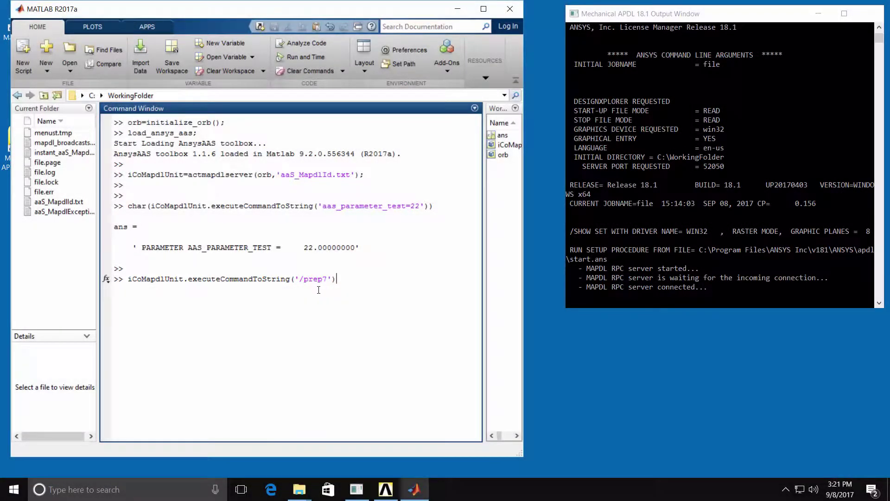
key(Return)
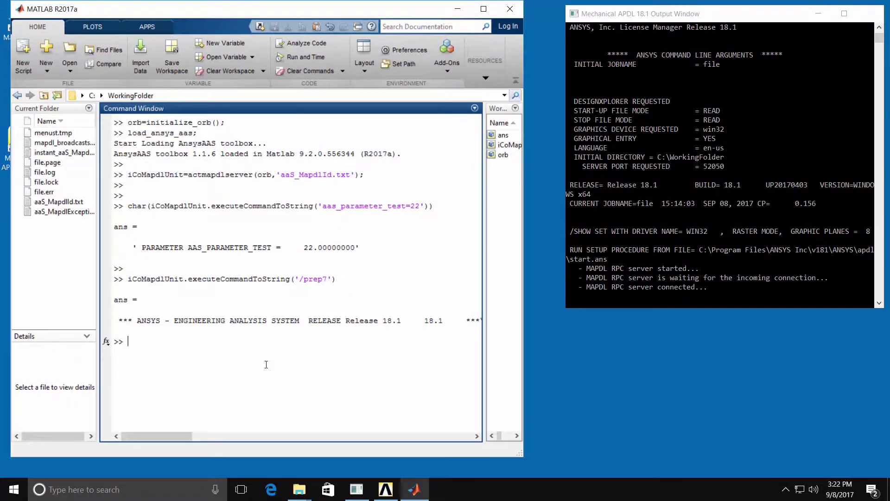
text(iCoMapdlUnit.executeCommandToString('n,100, 1.0, 2.0, 3.0'))
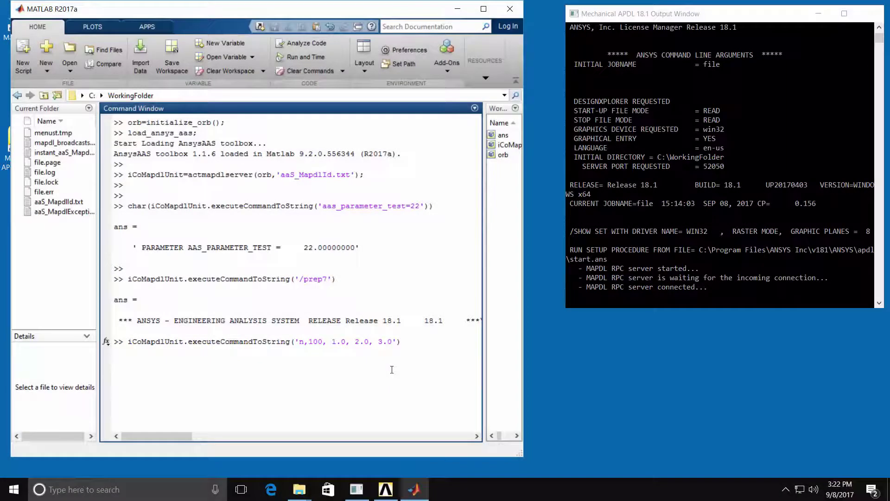
key(Return)
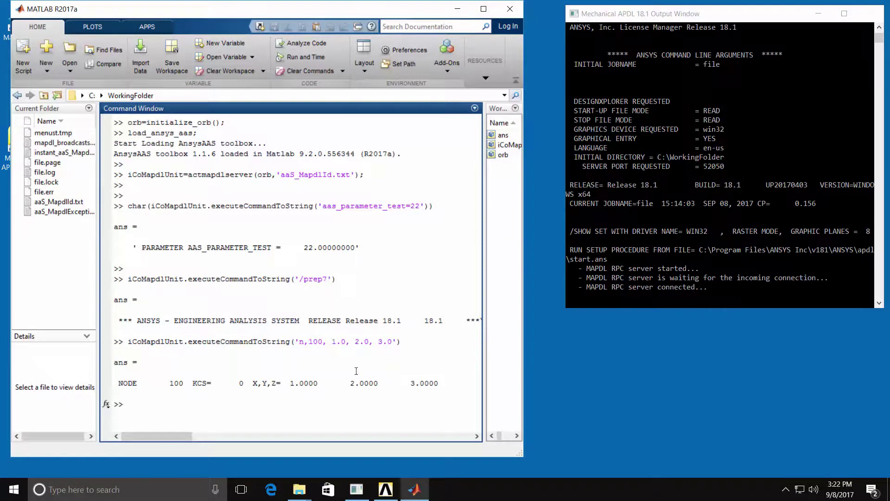